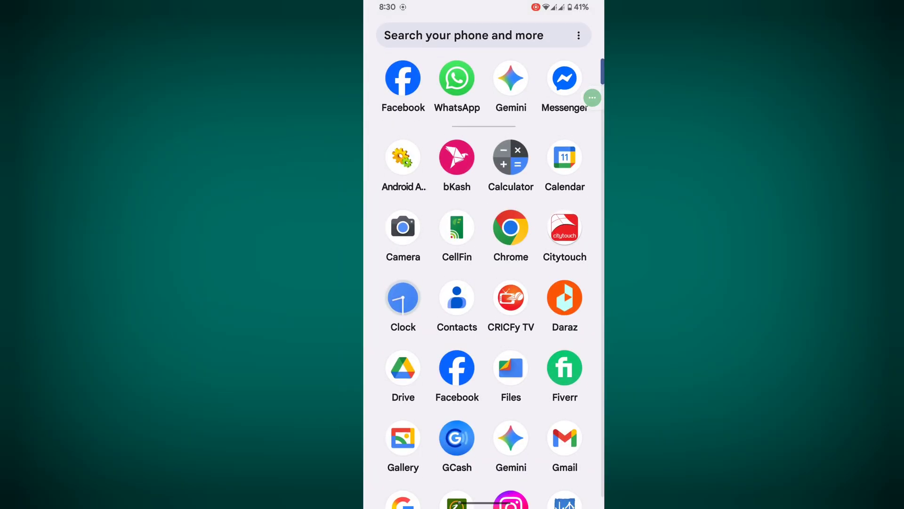
Open Messenger's Settings from the Menu tab and scroll down to the Accounts Center section.
{"action": "left_click", "coordinate": [559, 77]}
{"action": "mouse_move", "coordinate": [593, 99]}
{"action": "left_mouse_down"}
{"action": "mouse_move", "coordinate": [588, 32]}
{"action": "mouse_move", "coordinate": [570, 477]}
{"action": "left_mouse_up"}
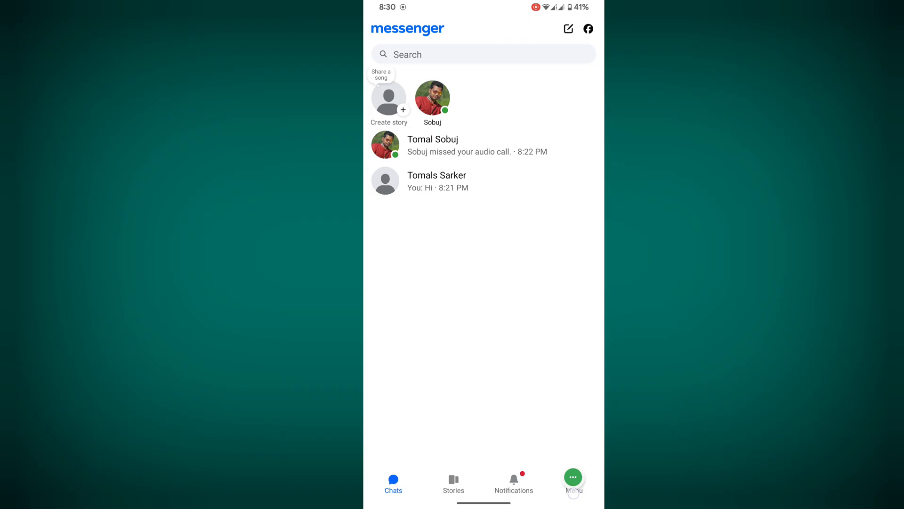
{"action": "left_click", "coordinate": [574, 484]}
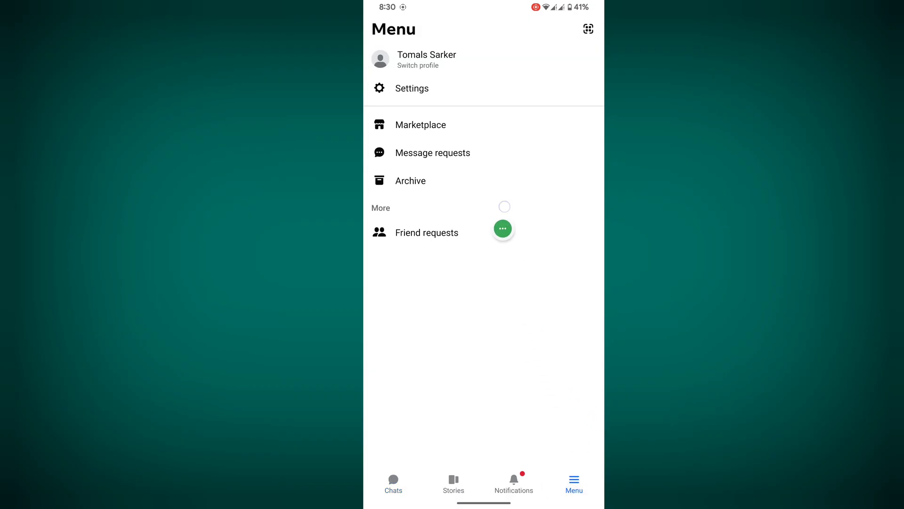
{"action": "left_click", "coordinate": [427, 86]}
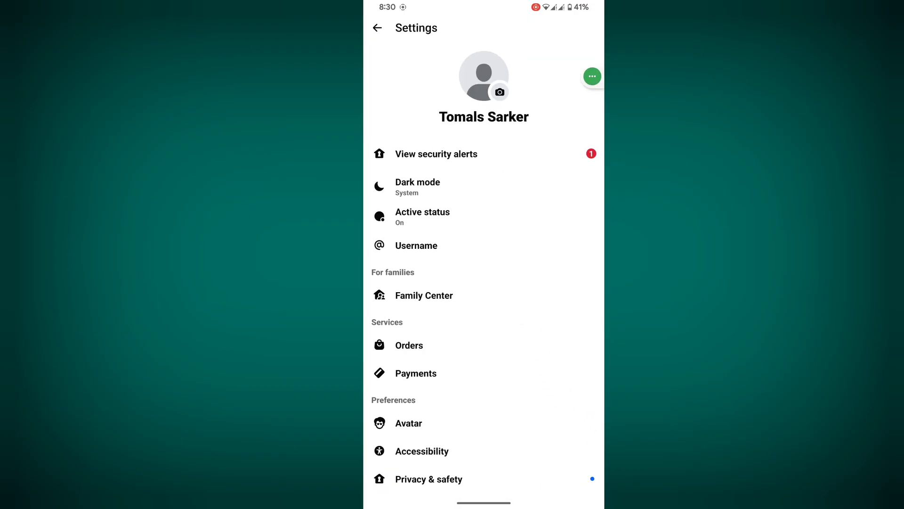
{"action": "mouse_move", "coordinate": [510, 345]}
{"action": "left_mouse_down"}
{"action": "mouse_move", "coordinate": [525, 180]}
{"action": "mouse_move", "coordinate": [509, 318]}
{"action": "mouse_move", "coordinate": [535, 198]}
{"action": "left_mouse_up"}
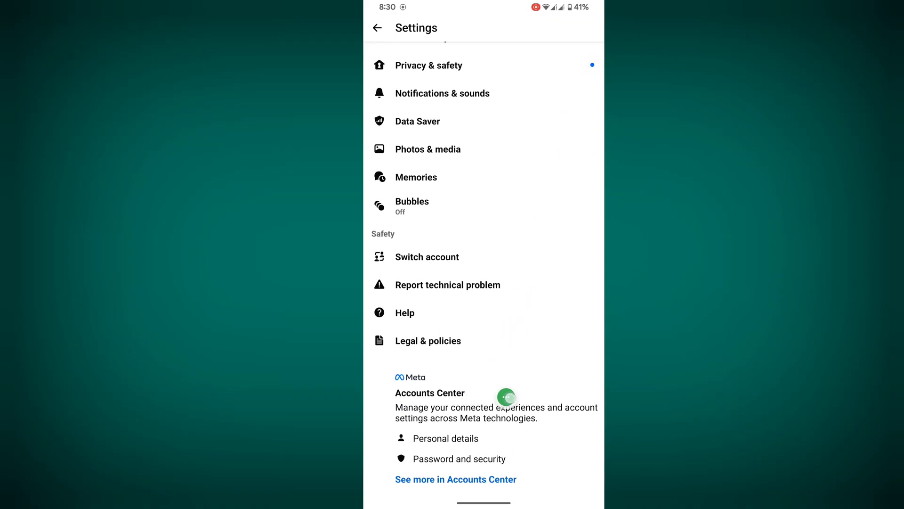
{"action": "left_click_drag", "start_coordinate": [521, 333], "coordinate": [474, 407]}
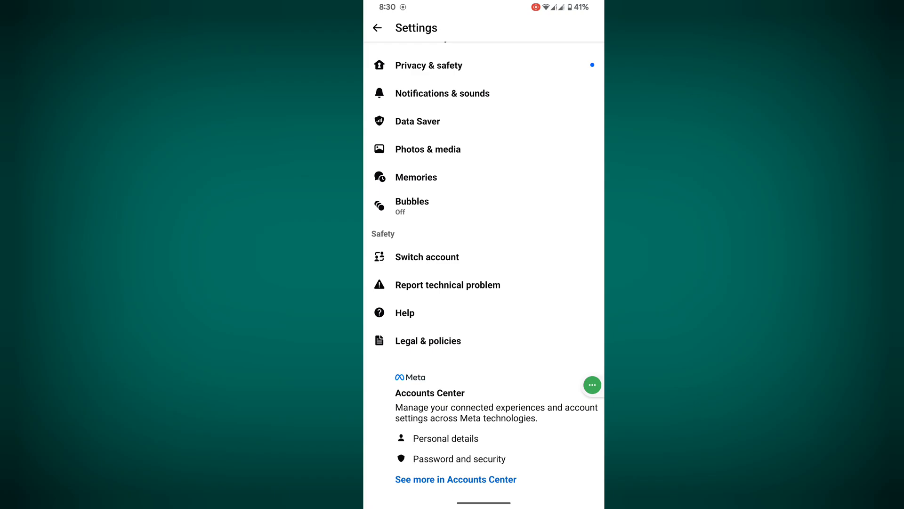
Open Personal details in Accounts Center and choose Protect your account to reach the password check.
{"action": "left_click", "coordinate": [456, 479]}
{"action": "mouse_move", "coordinate": [587, 380]}
{"action": "left_mouse_down"}
{"action": "mouse_move", "coordinate": [518, 334]}
{"action": "mouse_move", "coordinate": [537, 321]}
{"action": "left_mouse_up"}
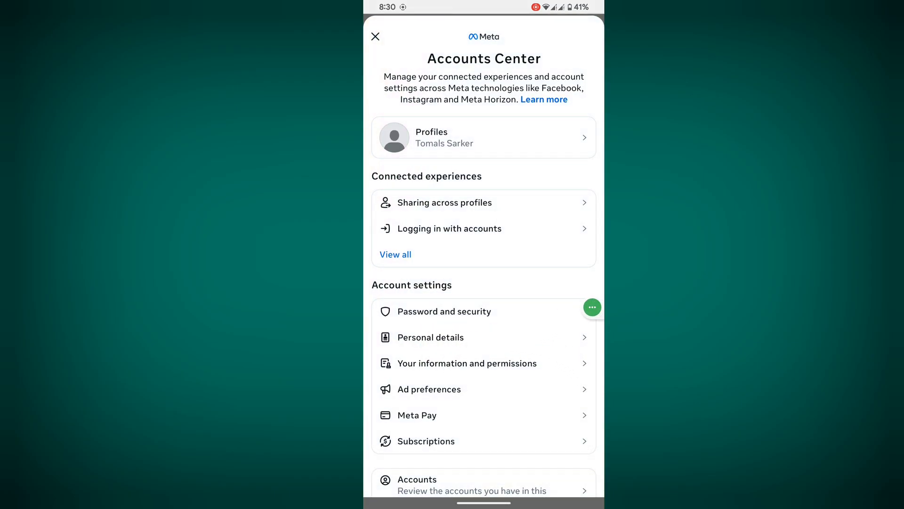
{"action": "left_click", "coordinate": [431, 336]}
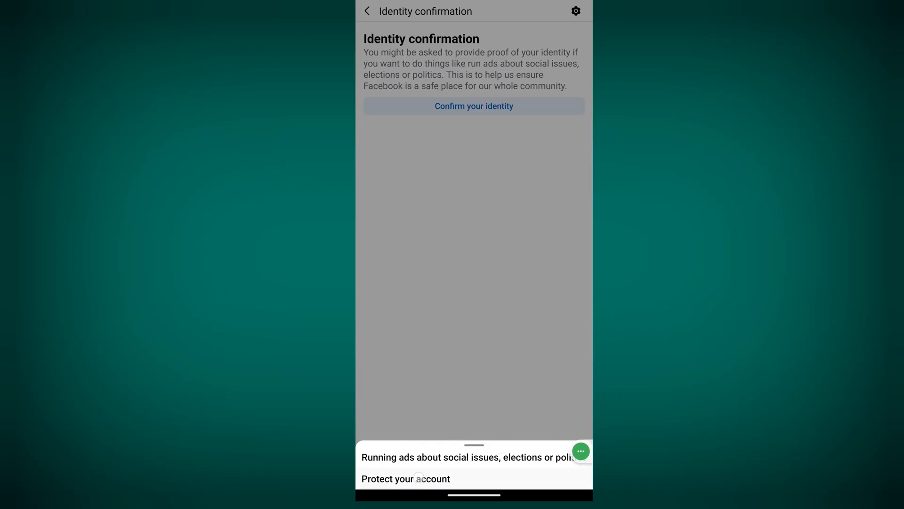
{"action": "left_click", "coordinate": [418, 478]}
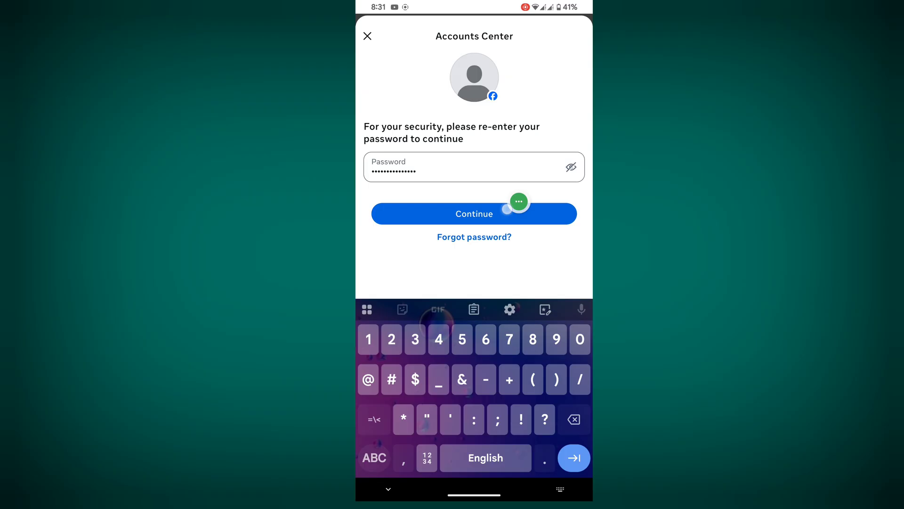
Submit the password and select SMS or WhatsApp as the login code method.
{"action": "left_click", "coordinate": [525, 214]}
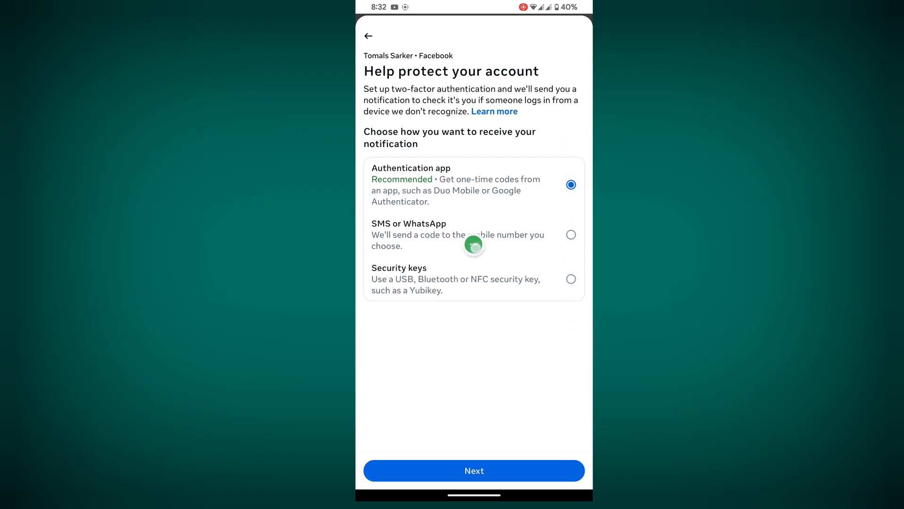
{"action": "left_click", "coordinate": [572, 235]}
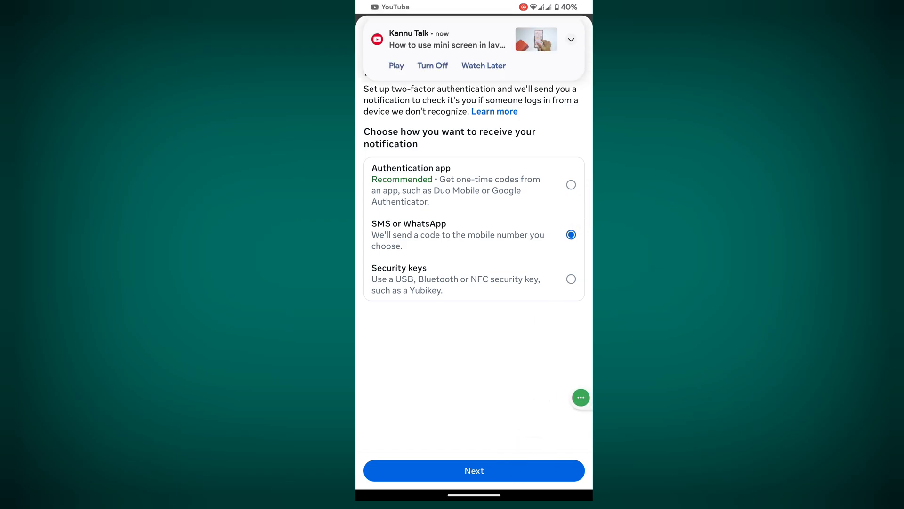
{"action": "left_click", "coordinate": [512, 472]}
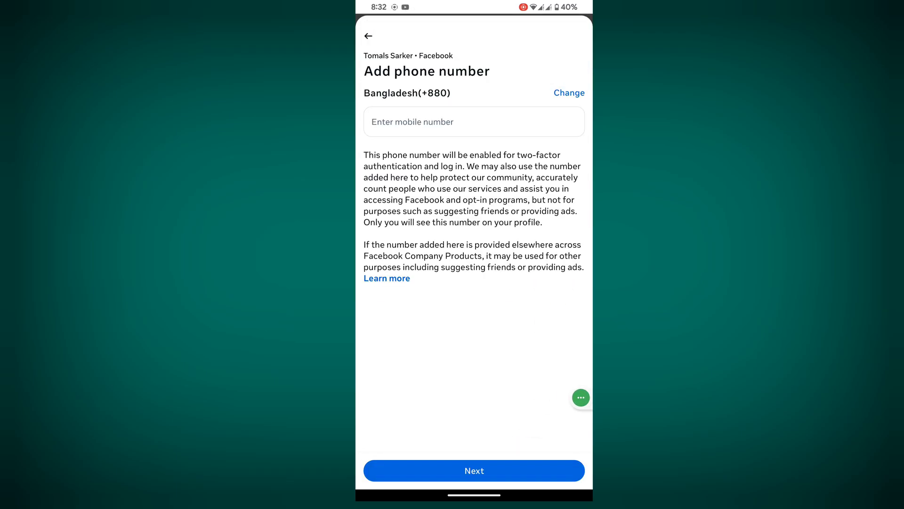
Enter the mobile number and submit it to get a texted 6-digit confirmation code.
{"action": "left_click_drag", "start_coordinate": [581, 397], "coordinate": [495, 147]}
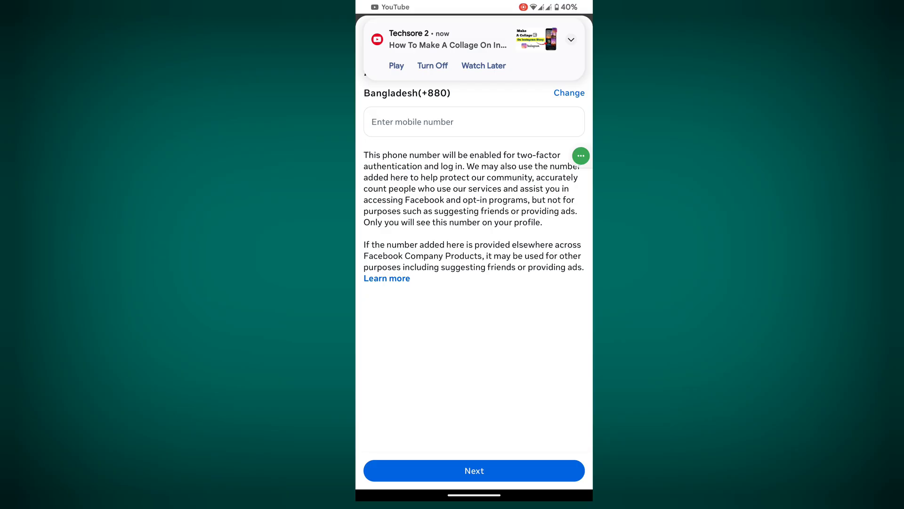
{"action": "left_click", "coordinate": [463, 122]}
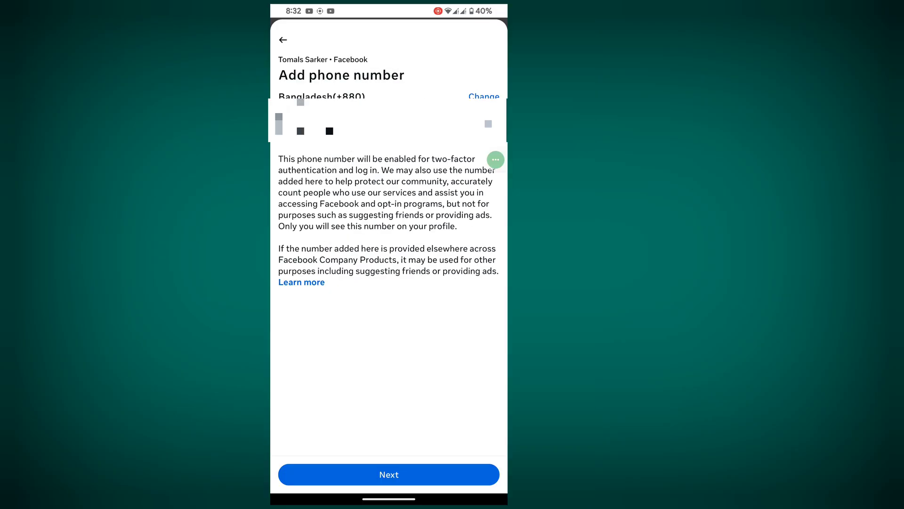
{"action": "left_click_drag", "start_coordinate": [495, 160], "coordinate": [424, 465]}
{"action": "left_click", "coordinate": [388, 474]}
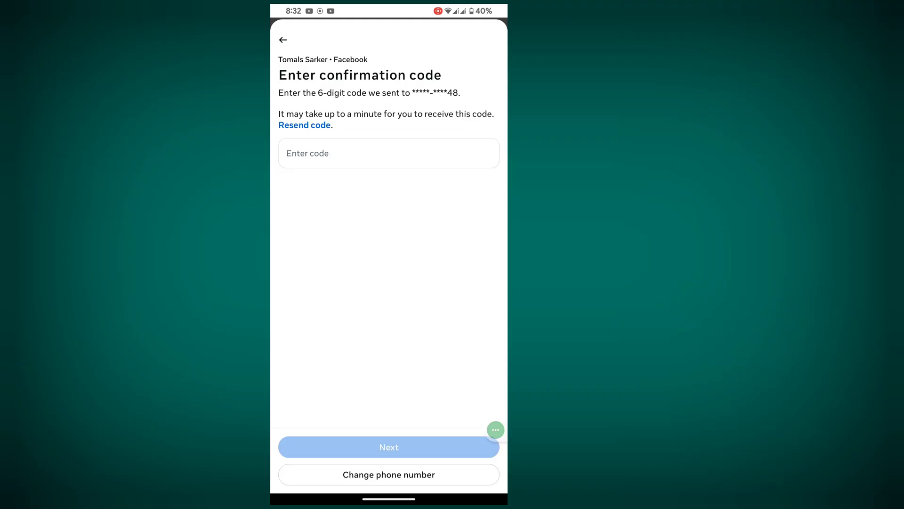
Paste the SMS confirmation code and submit it, decline saving the password, and finish setup.
{"action": "mouse_move", "coordinate": [495, 430]}
{"action": "left_mouse_down"}
{"action": "mouse_move", "coordinate": [459, 369]}
{"action": "mouse_move", "coordinate": [370, 148]}
{"action": "mouse_move", "coordinate": [444, 190]}
{"action": "left_mouse_up"}
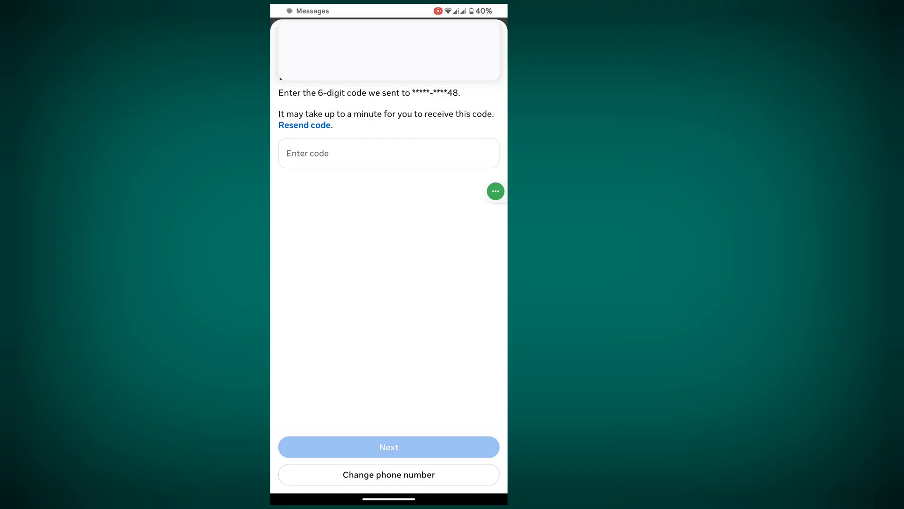
{"action": "left_click", "coordinate": [350, 80]}
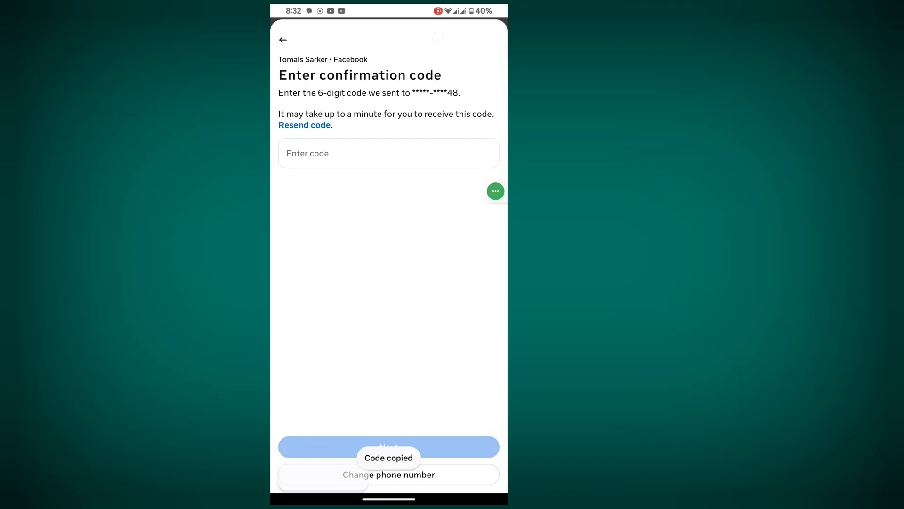
{"action": "left_click", "coordinate": [346, 154]}
{"action": "left_click", "coordinate": [297, 135]}
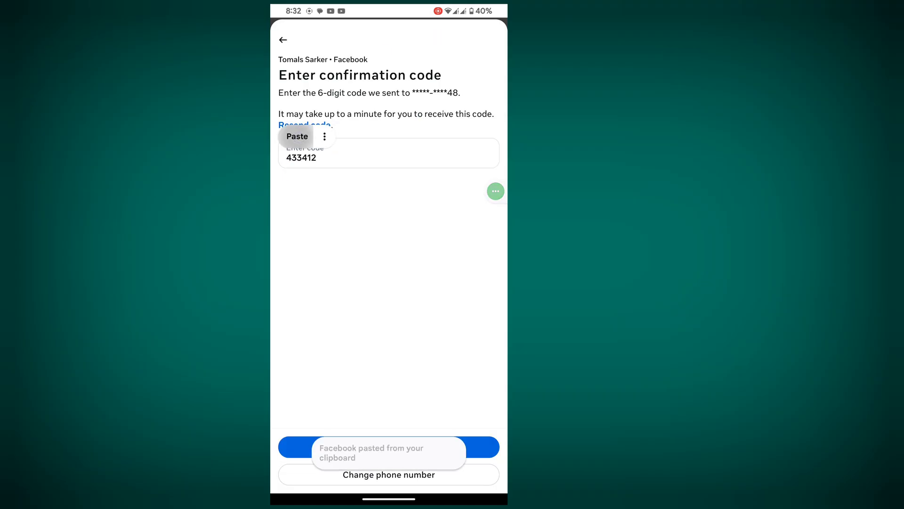
{"action": "left_click_drag", "start_coordinate": [416, 425], "coordinate": [420, 444]}
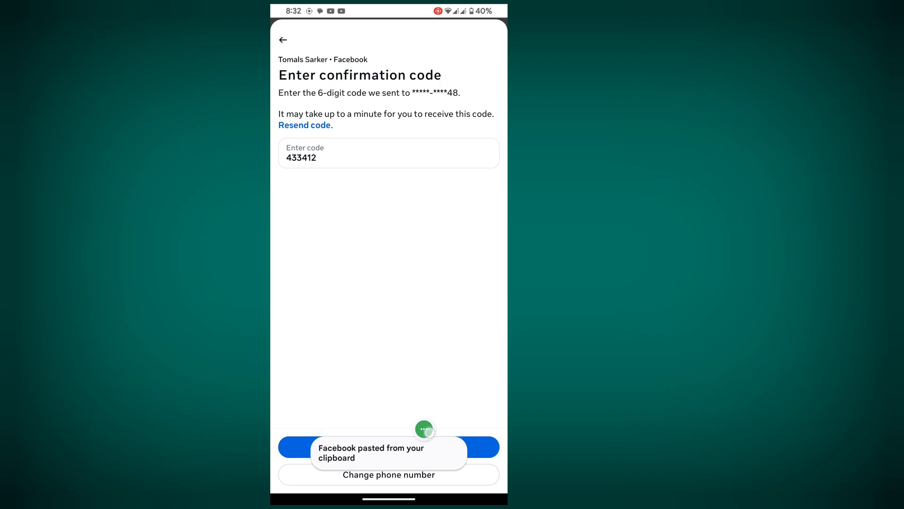
{"action": "left_click", "coordinate": [421, 443]}
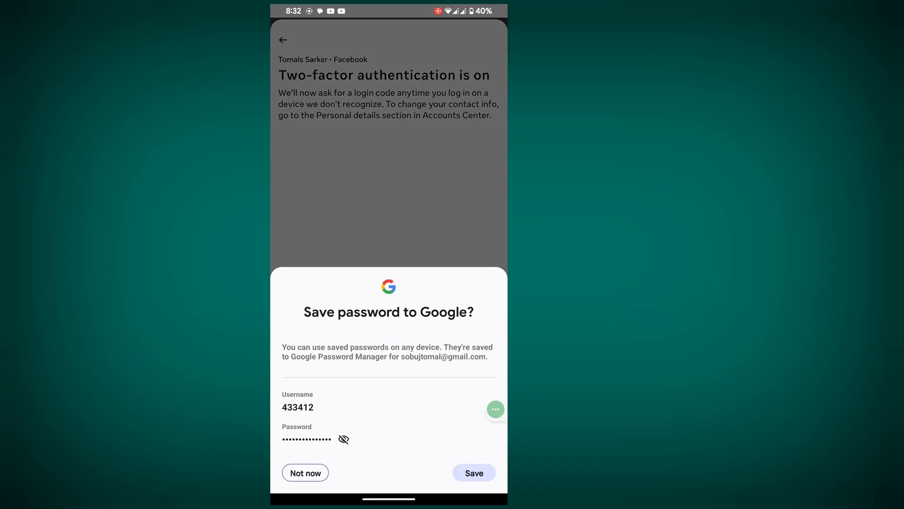
{"action": "left_click", "coordinate": [306, 472]}
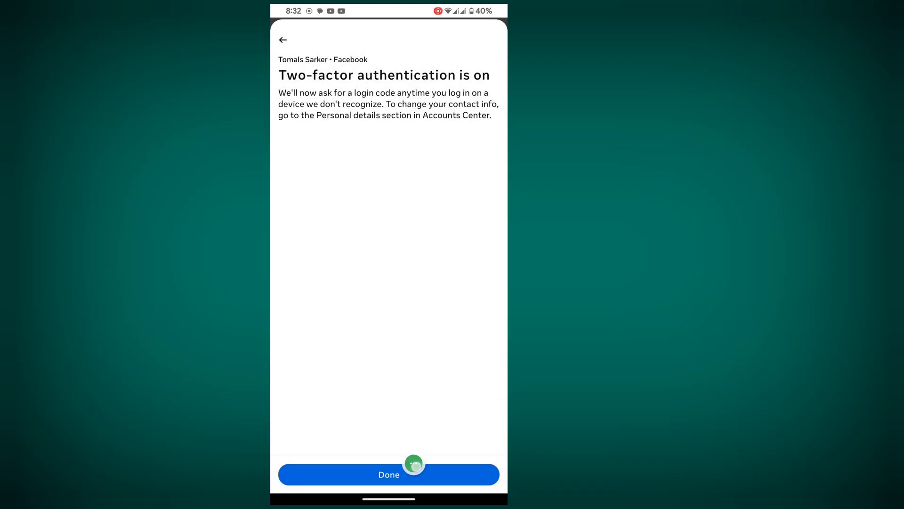
{"action": "left_click", "coordinate": [389, 474]}
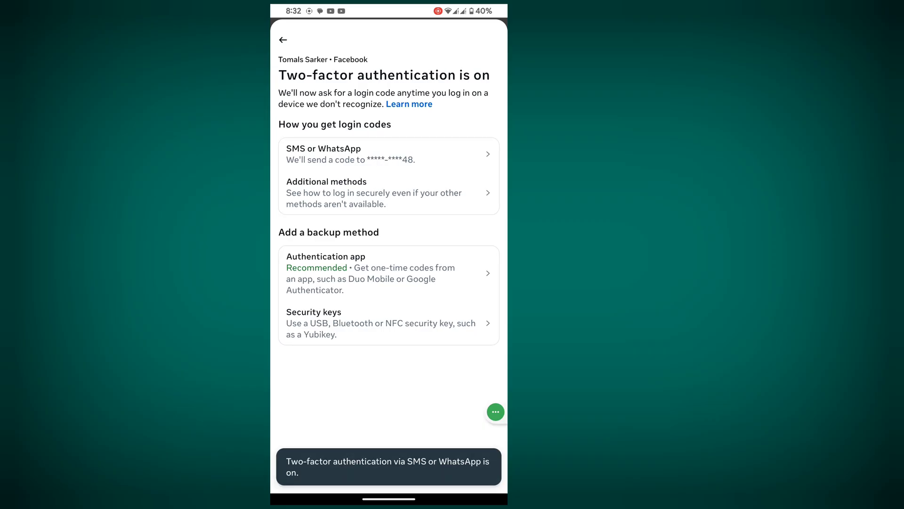
Reopen Messenger from the home screen and back out of Settings to the Menu.
{"action": "left_click_drag", "start_coordinate": [388, 497], "coordinate": [389, 317]}
{"action": "left_click_drag", "start_coordinate": [389, 424], "coordinate": [389, 177]}
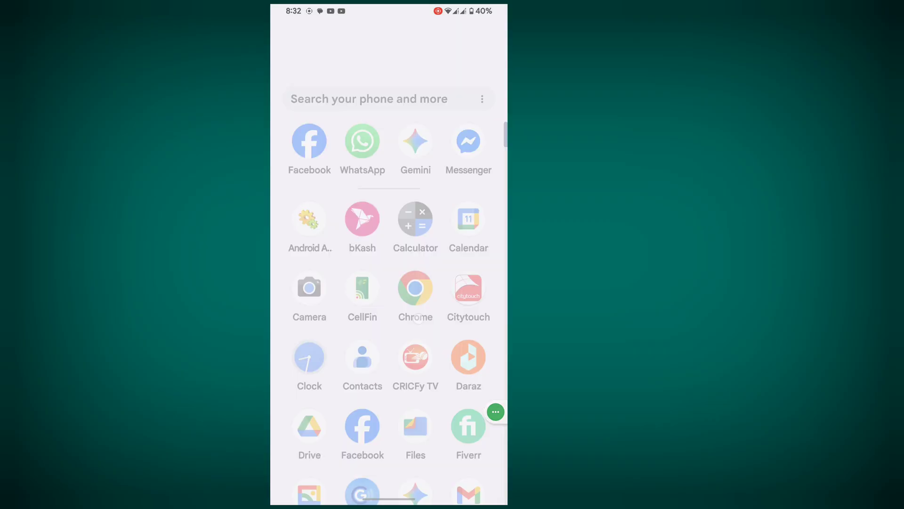
{"action": "left_click", "coordinate": [469, 81]}
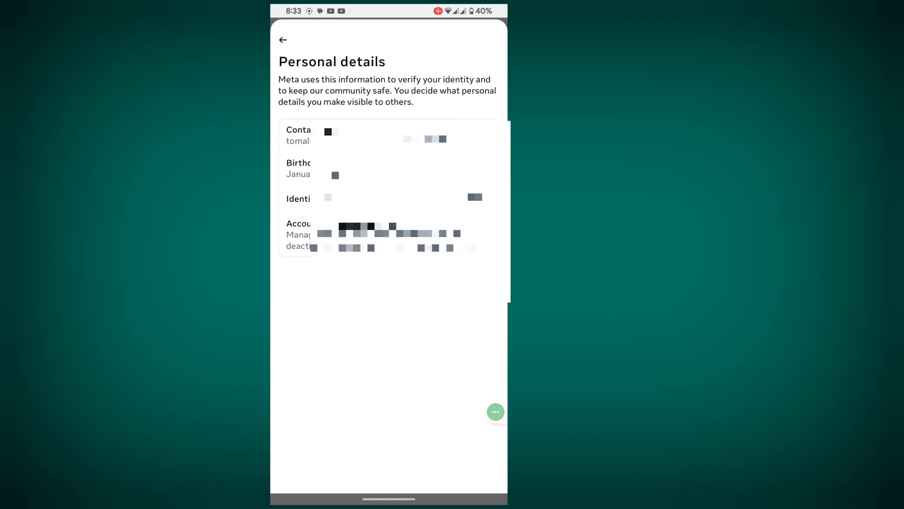
{"action": "left_click", "coordinate": [283, 40]}
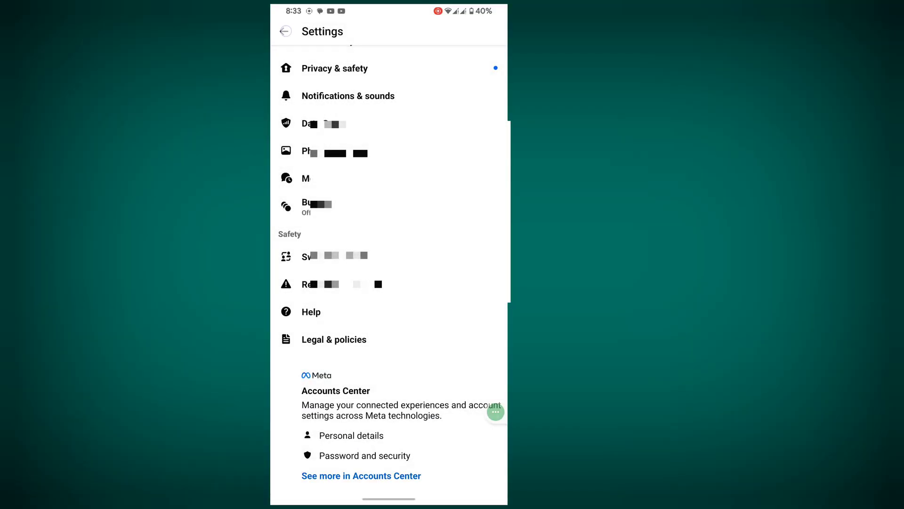
{"action": "left_click", "coordinate": [285, 31]}
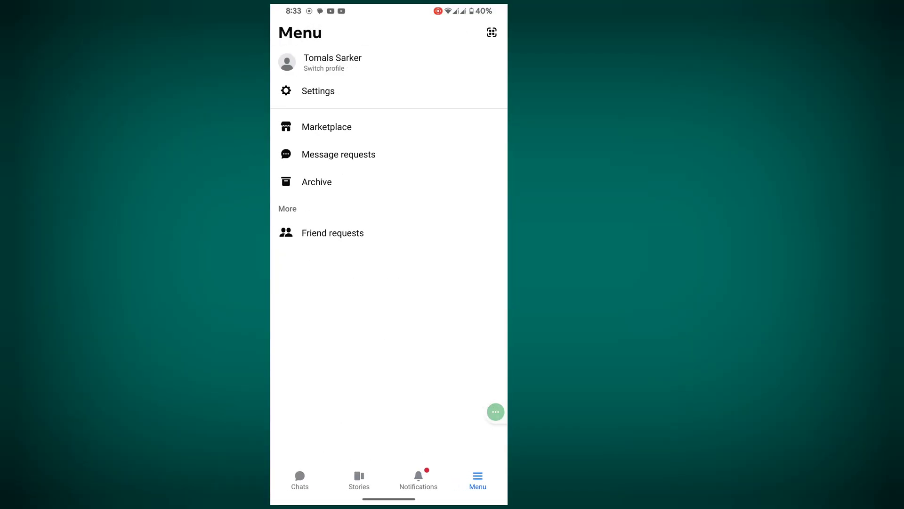
{"action": "left_click", "coordinate": [300, 479]}
{"action": "left_click", "coordinate": [405, 152]}
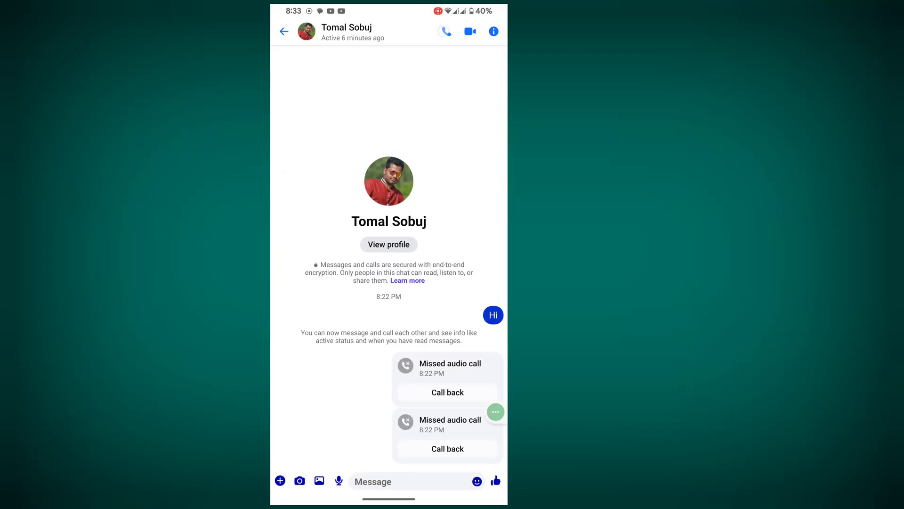
{"action": "left_click", "coordinate": [446, 31]}
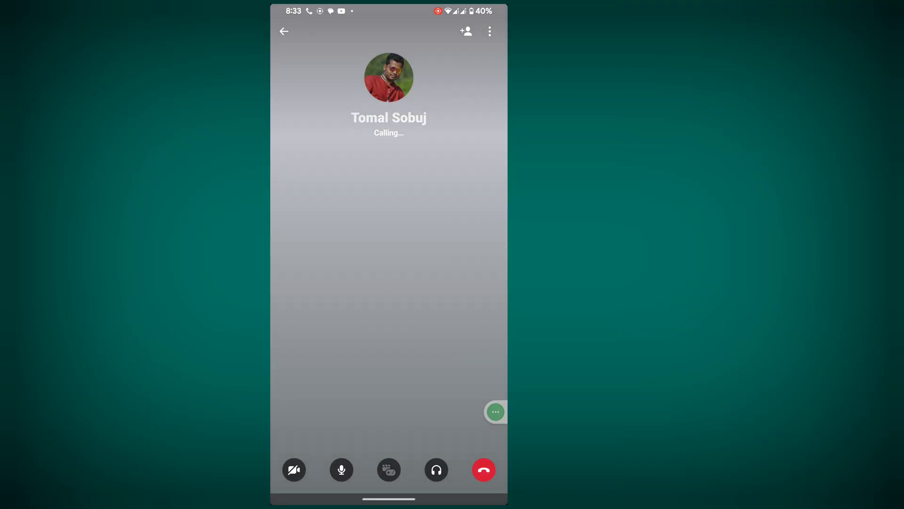